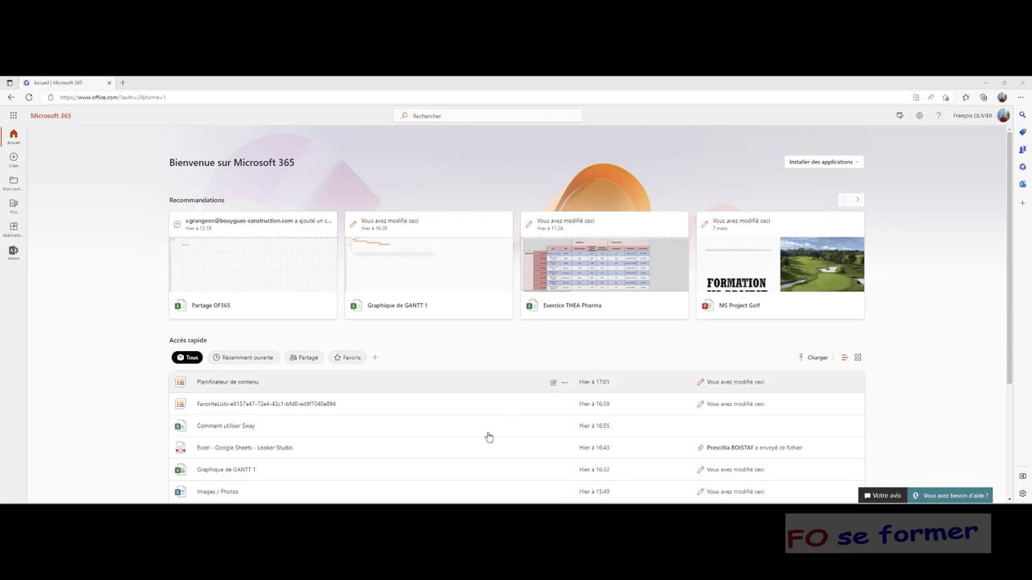
Step: Launch Microsoft Project with the PWA365 profile, create a blank project and dismiss the new-task mode notification
{"action": "left_click", "coordinate": [458, 501]}
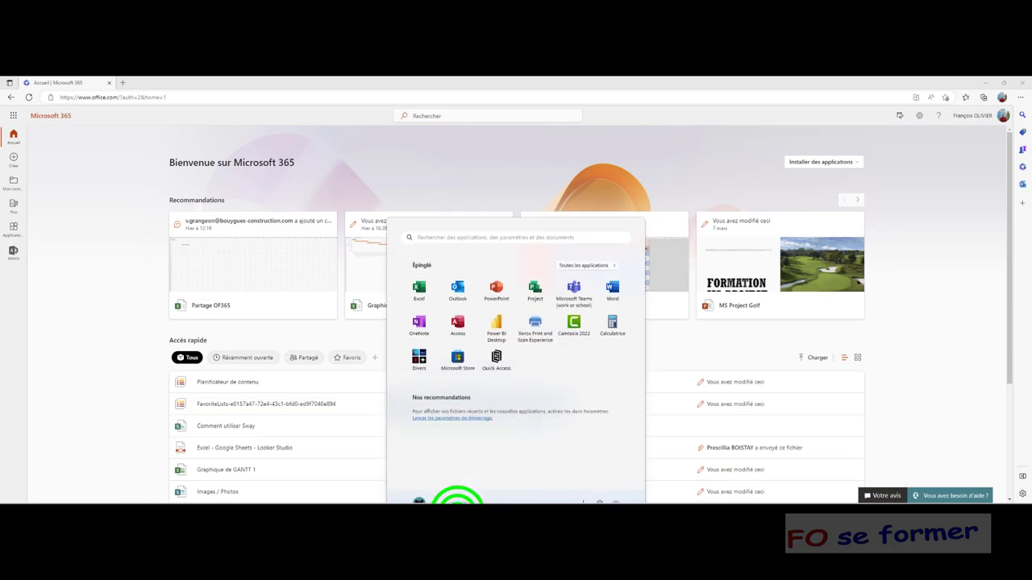
{"action": "left_click", "coordinate": [533, 286]}
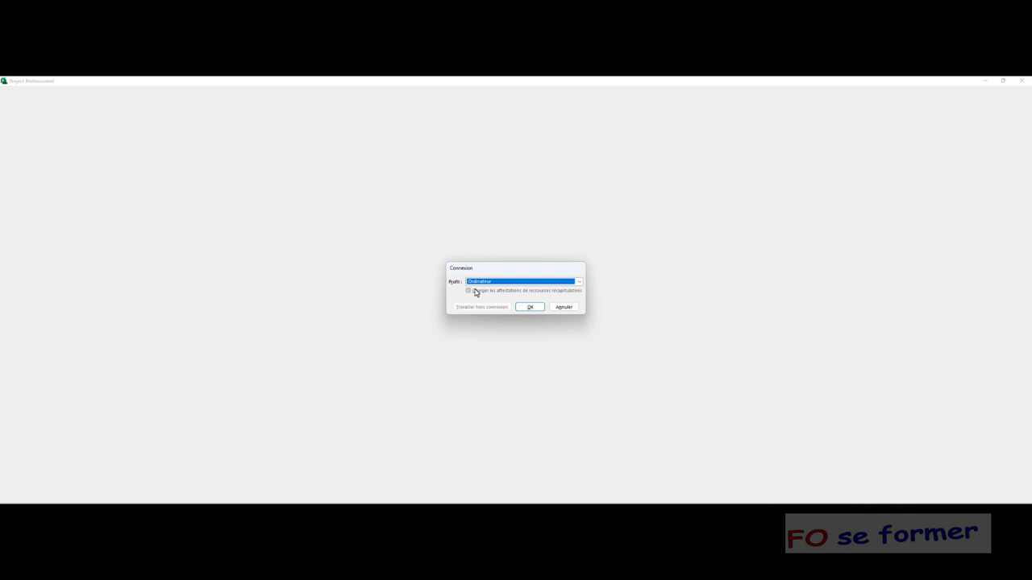
{"action": "left_click", "coordinate": [579, 281]}
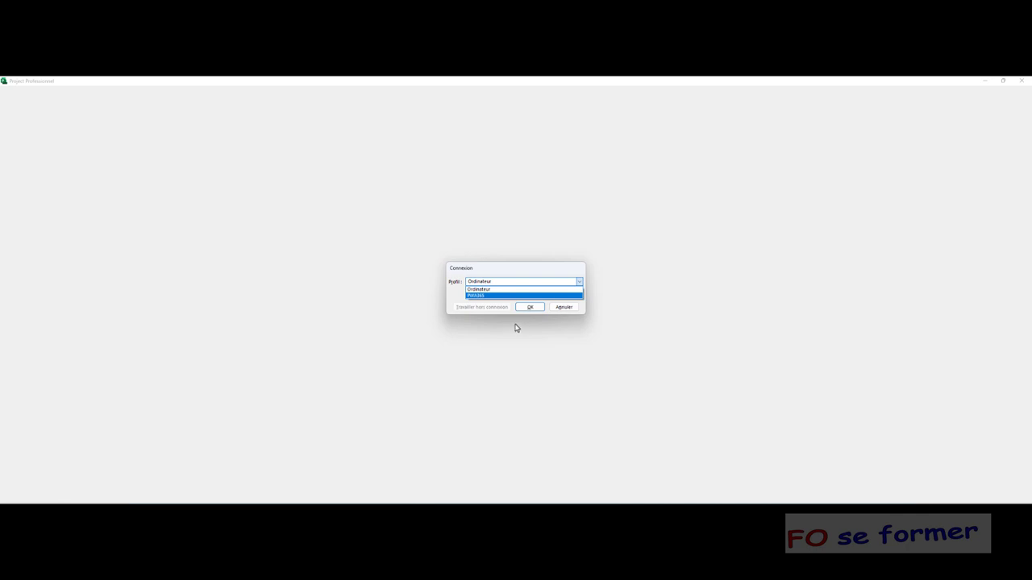
{"action": "left_click", "coordinate": [511, 296]}
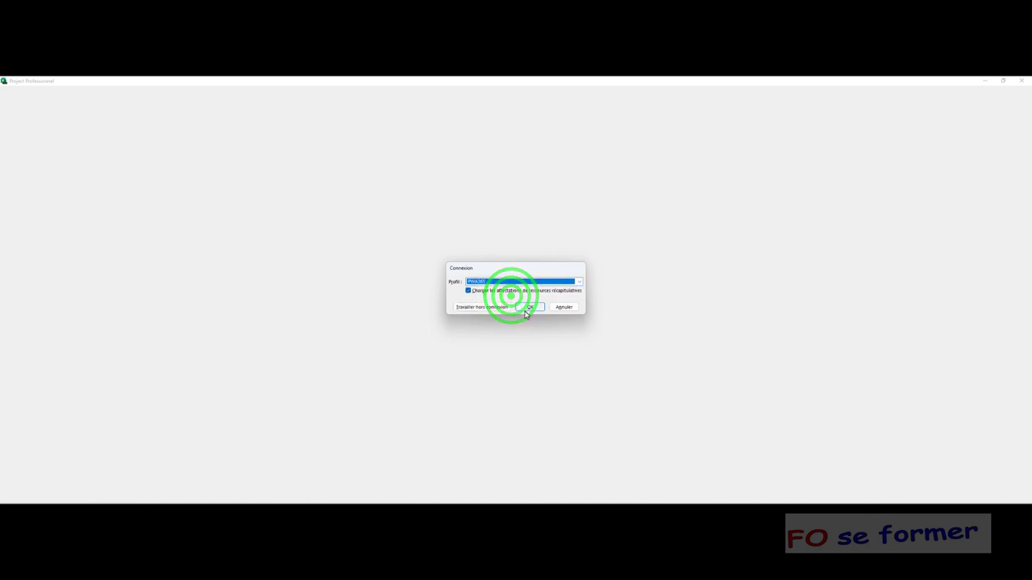
{"action": "left_click", "coordinate": [527, 308]}
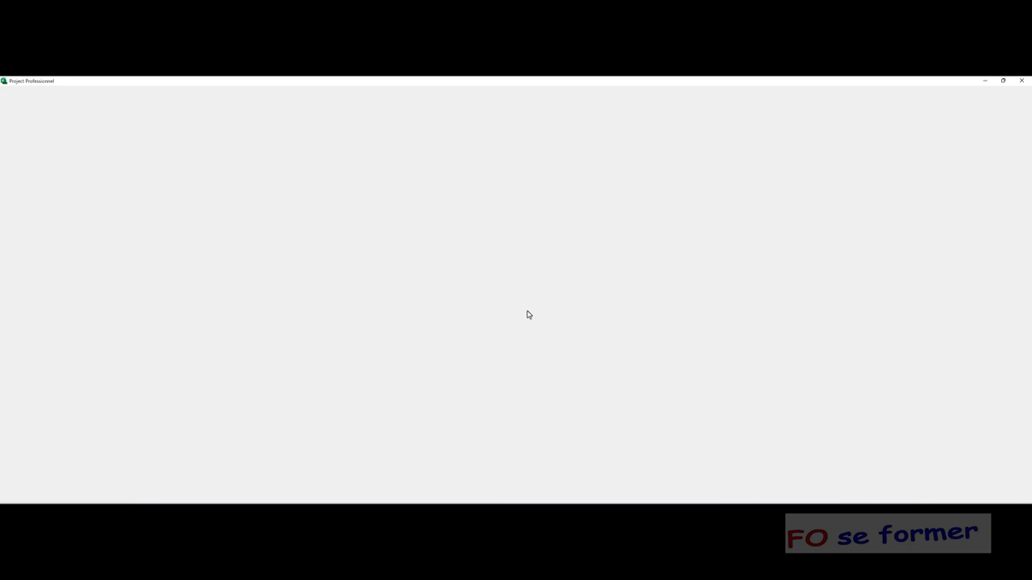
{"action": "left_click", "coordinate": [523, 408]}
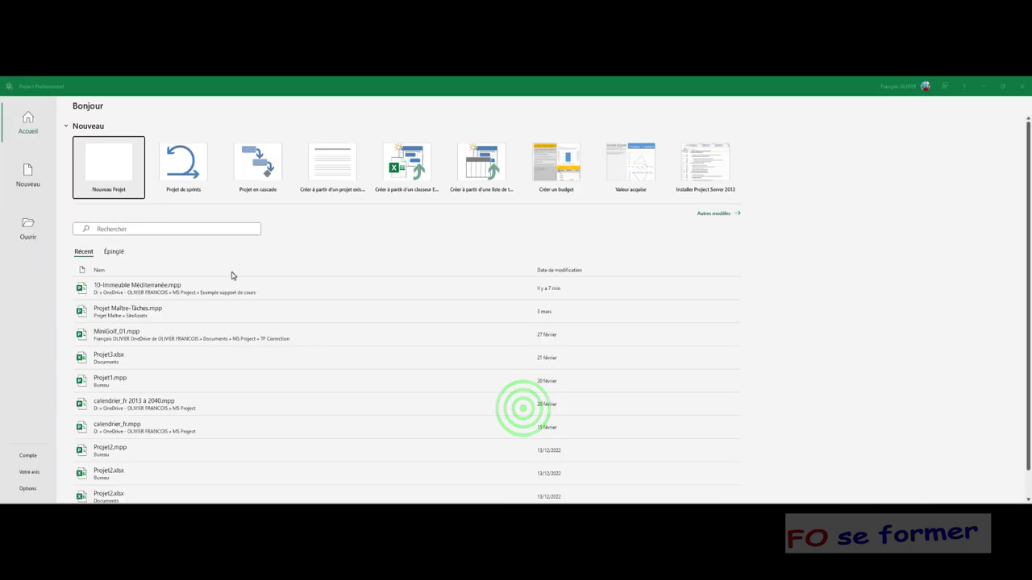
{"action": "left_click", "coordinate": [103, 175]}
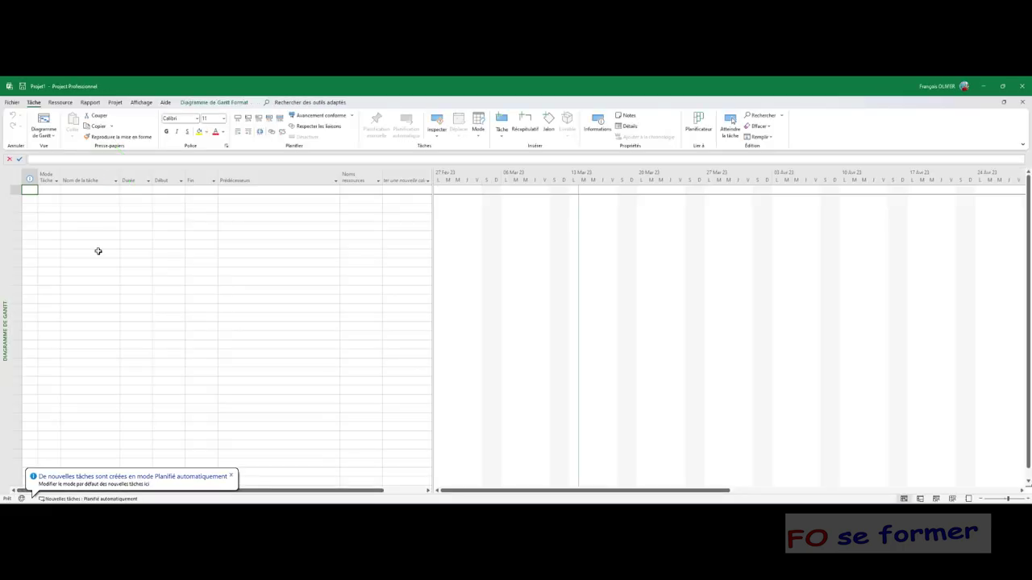
{"action": "left_click", "coordinate": [231, 476]}
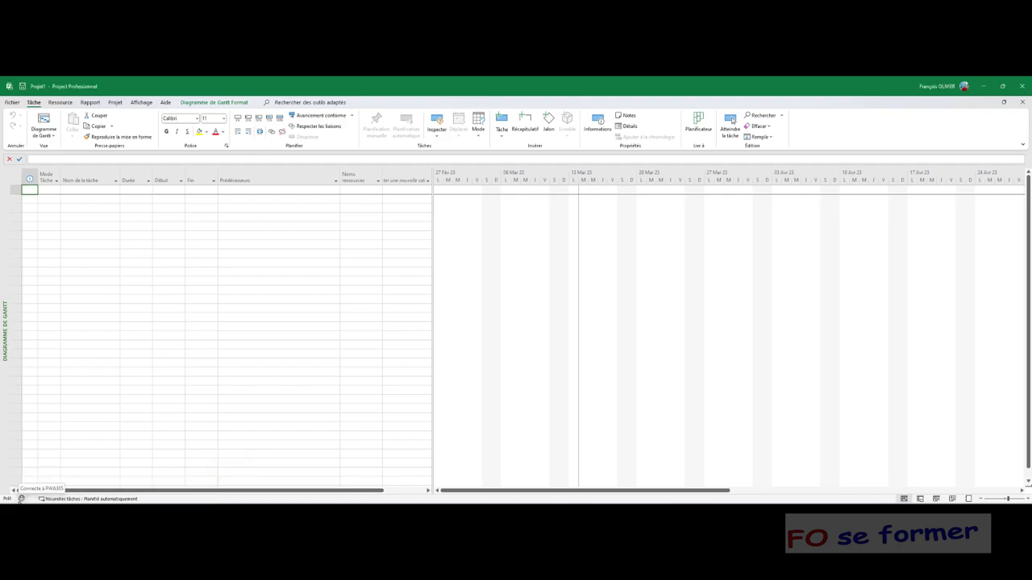
Step: Add a first task named "Planification" with a duration of 3 days
{"action": "left_click", "coordinate": [83, 190]}
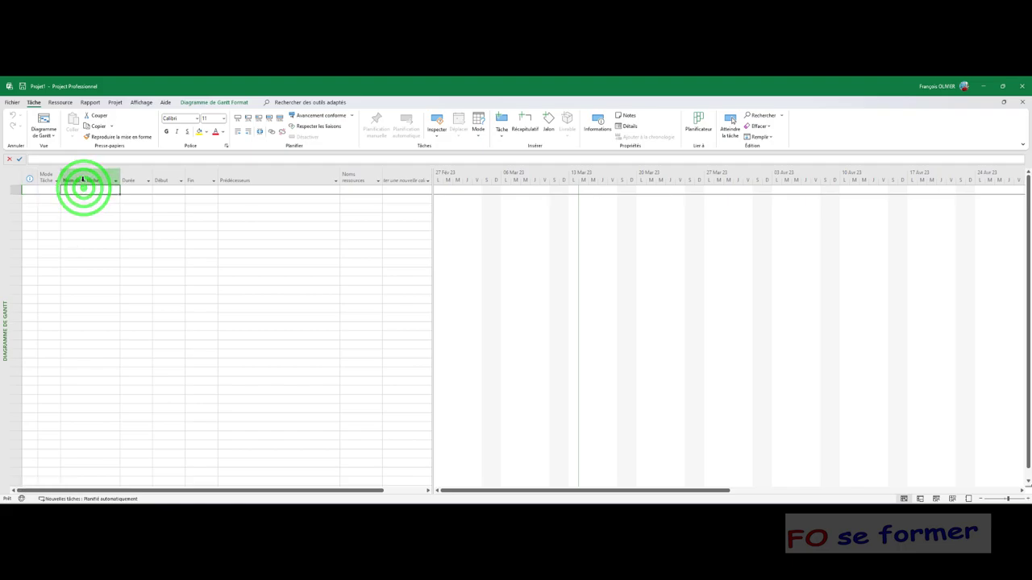
{"action": "type", "text": "Pla"}
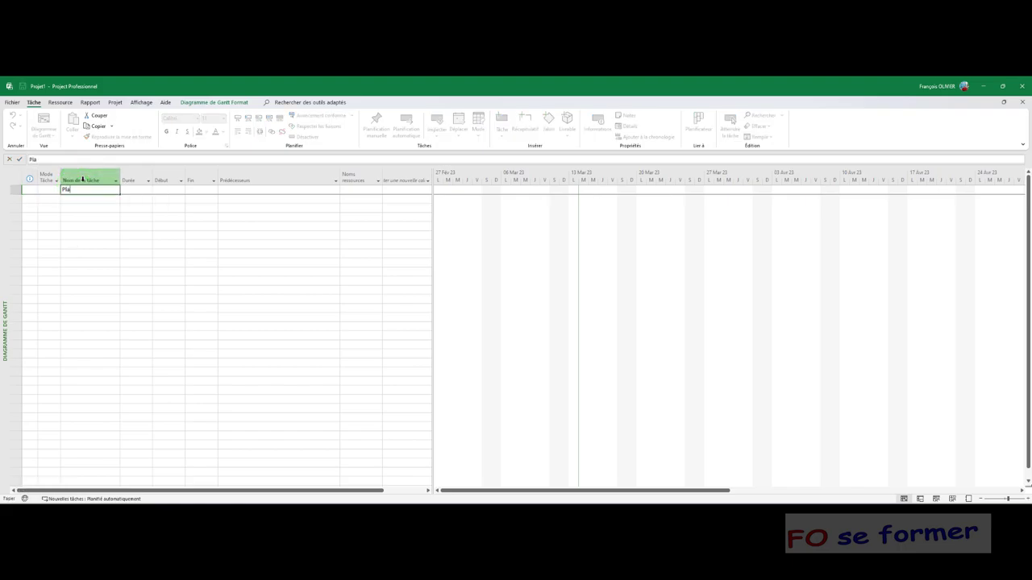
{"action": "type", "text": "nification"}
{"action": "key", "text": "Tab"}
{"action": "type", "text": "3"}
{"action": "key", "text": "Return"}
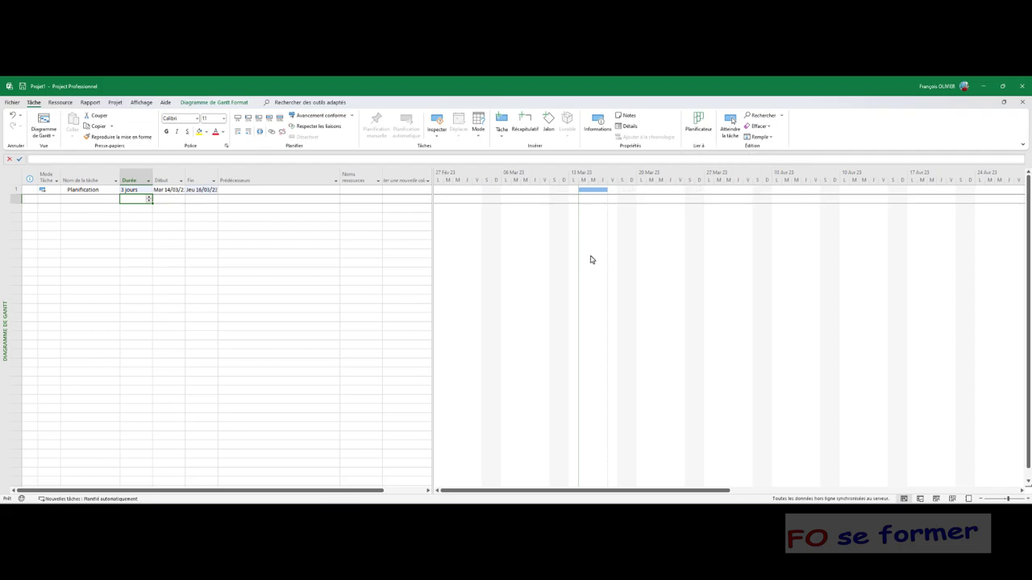
Step: Switch to the Microsoft 365 home page in the browser and open Planner
{"action": "left_click", "coordinate": [501, 502]}
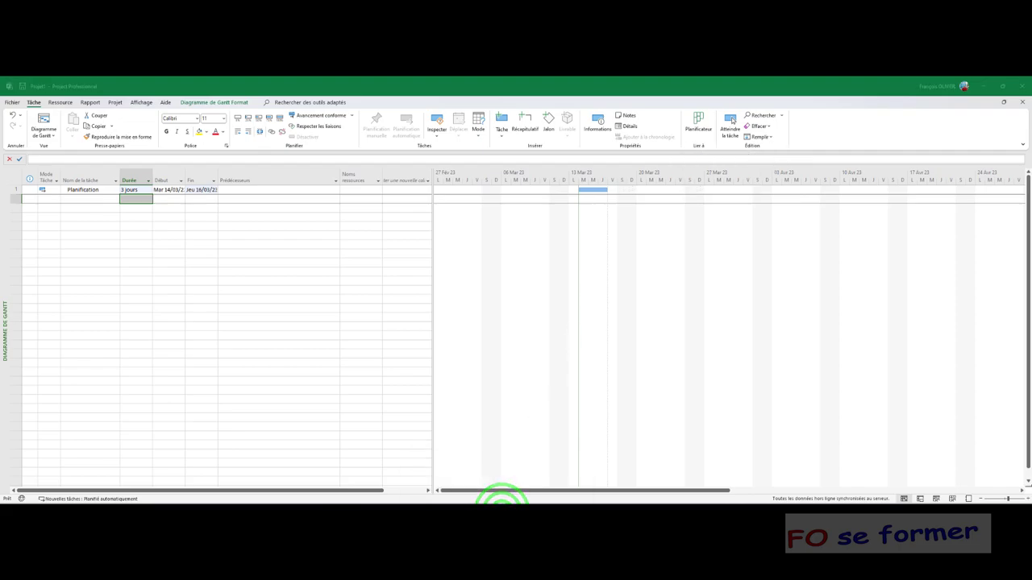
{"action": "mouse_move", "coordinate": [498, 502]}
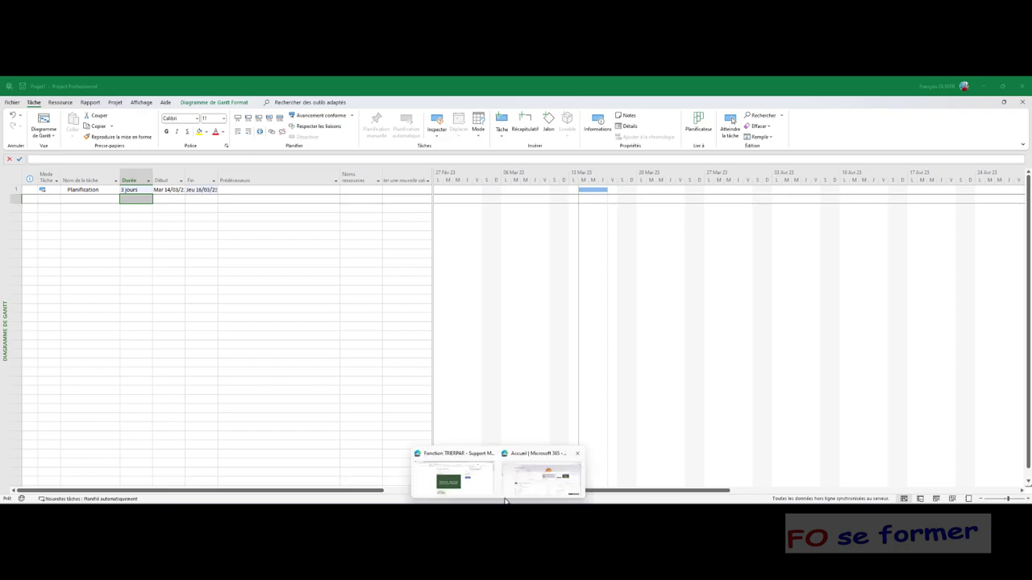
{"action": "left_click", "coordinate": [532, 476]}
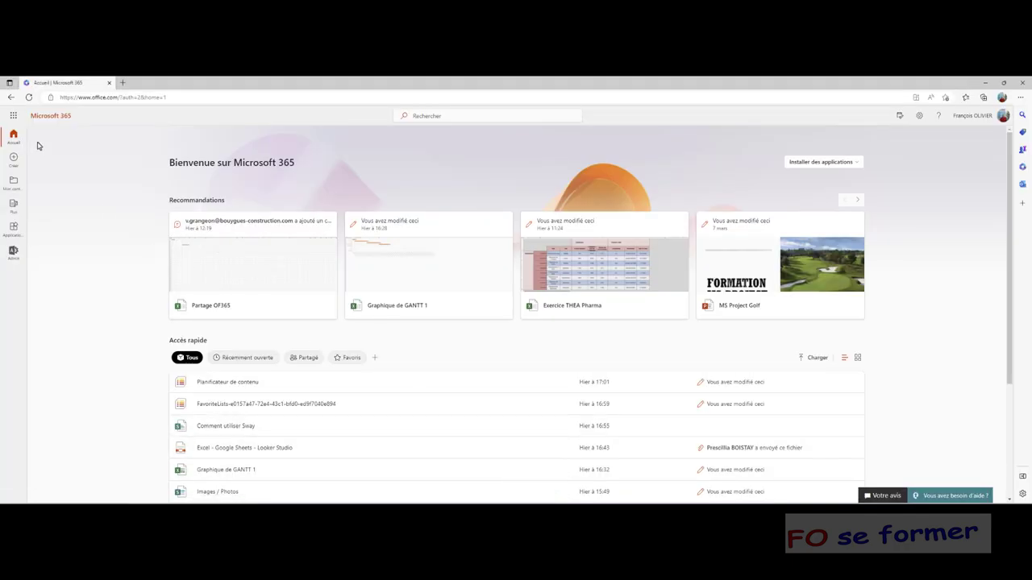
{"action": "left_click", "coordinate": [14, 116]}
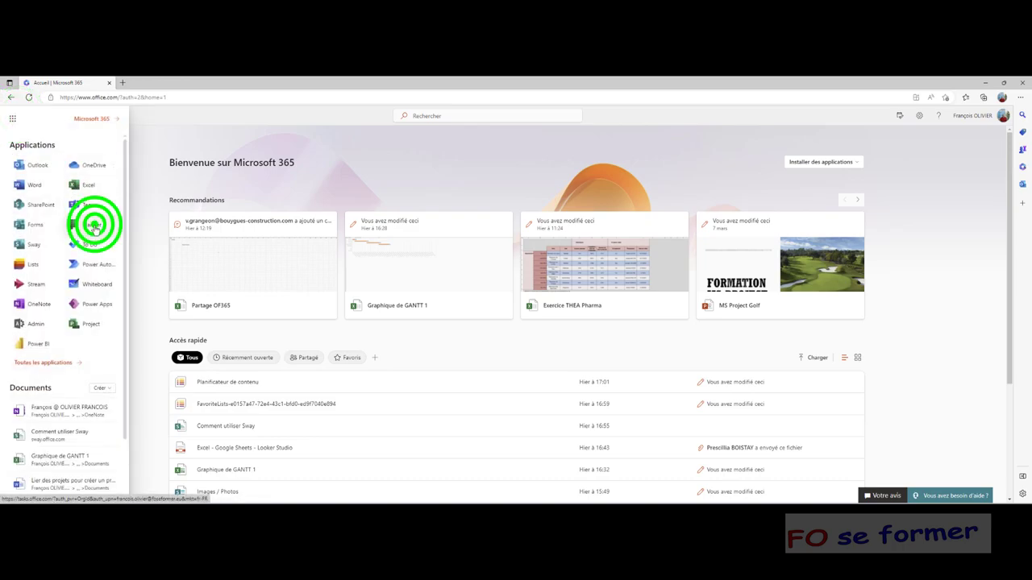
{"action": "left_click", "coordinate": [94, 229]}
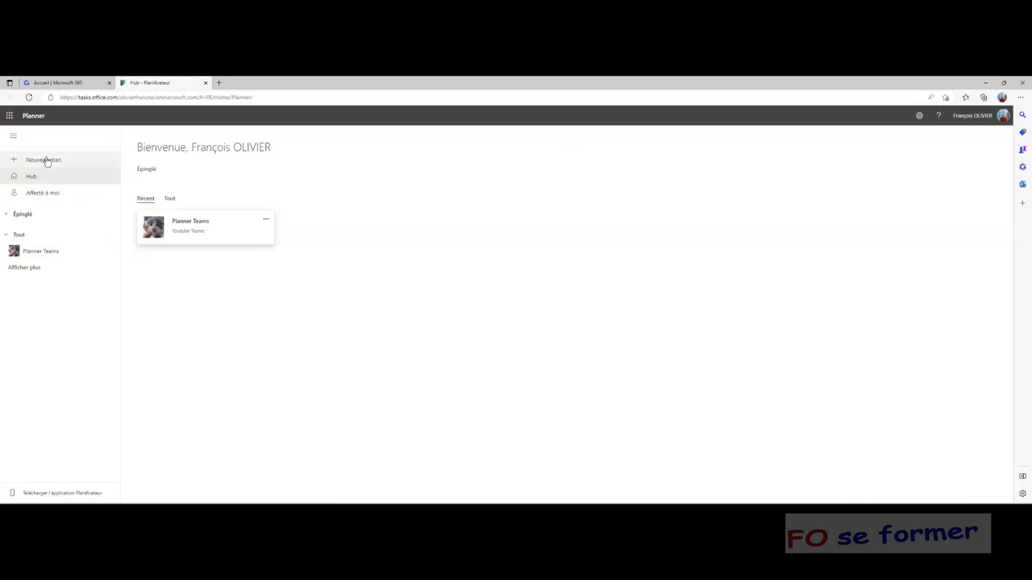
Step: Create a private plan named "Plan" and return to the Planner Hub
{"action": "left_click", "coordinate": [46, 160]}
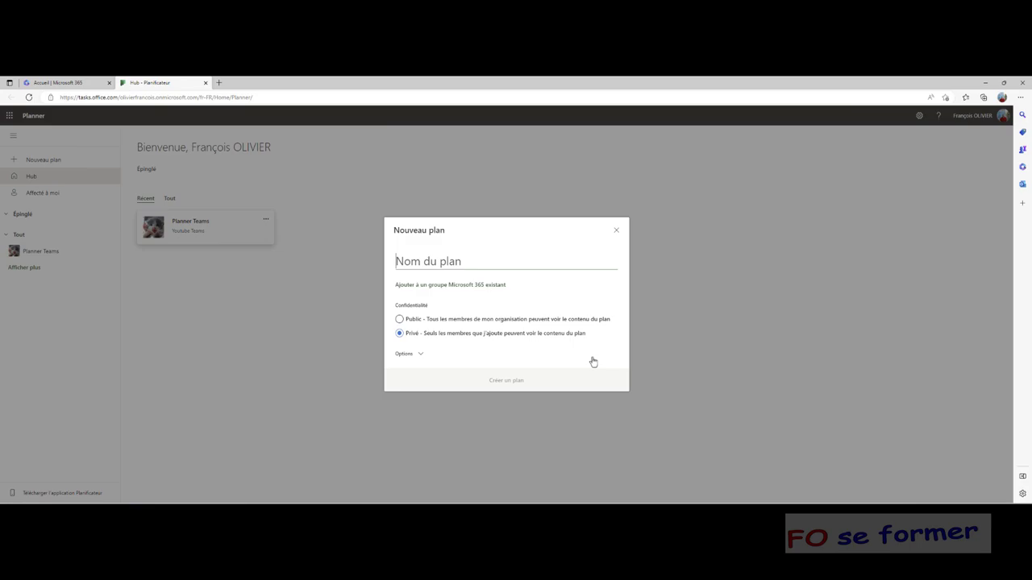
{"action": "type", "text": "Pl"}
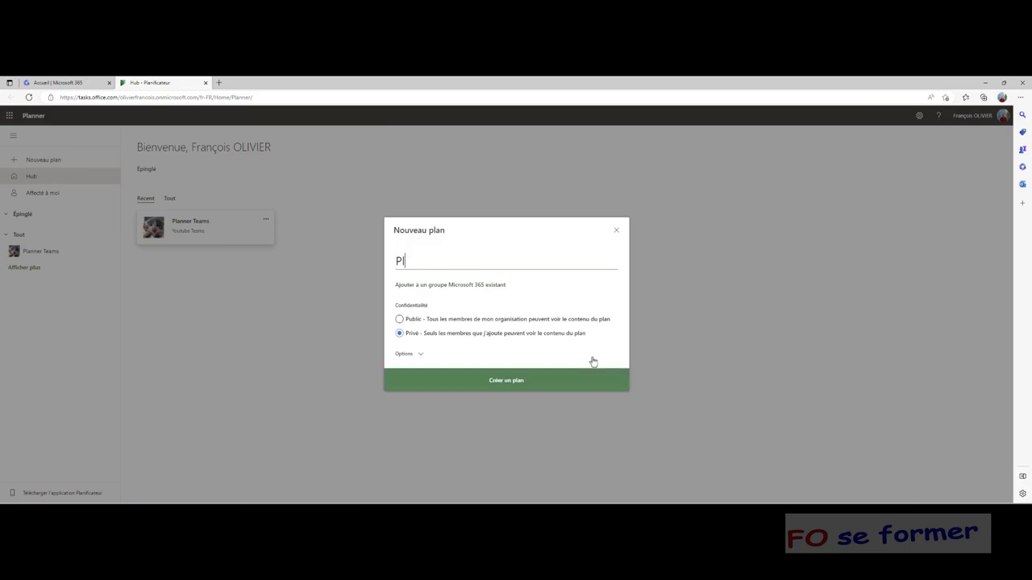
{"action": "type", "text": "an"}
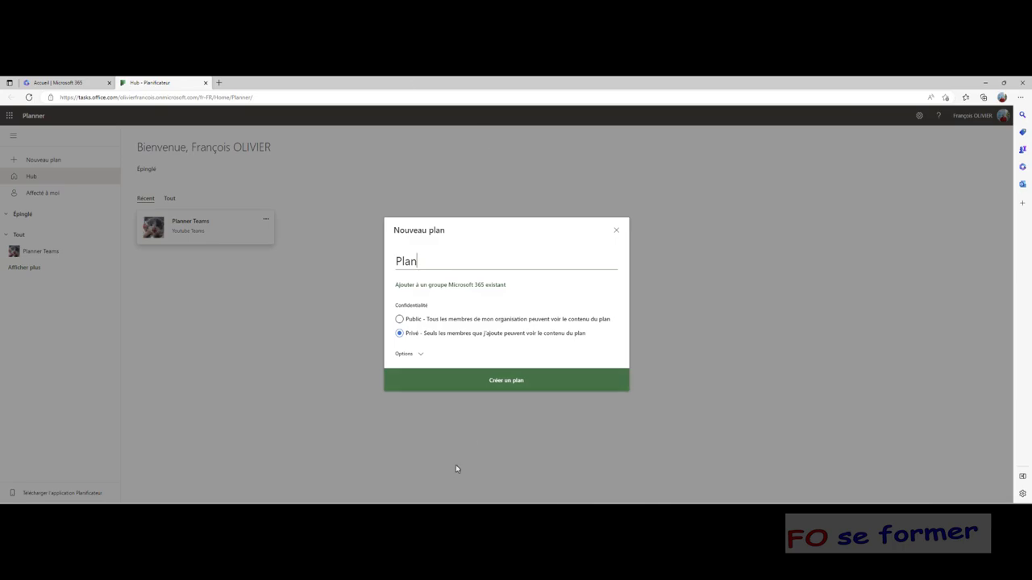
{"action": "left_click", "coordinate": [509, 383]}
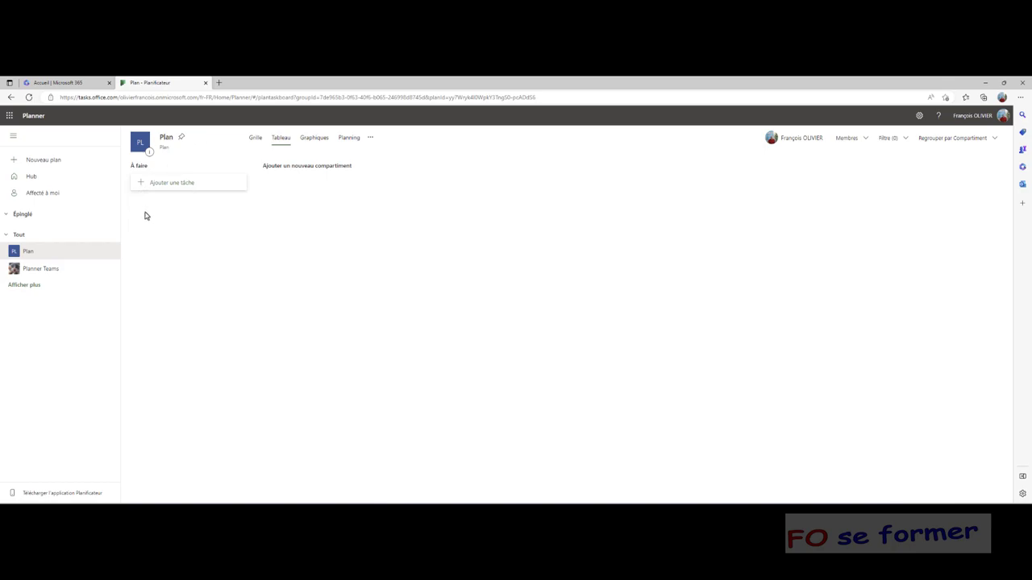
{"action": "left_click", "coordinate": [38, 183]}
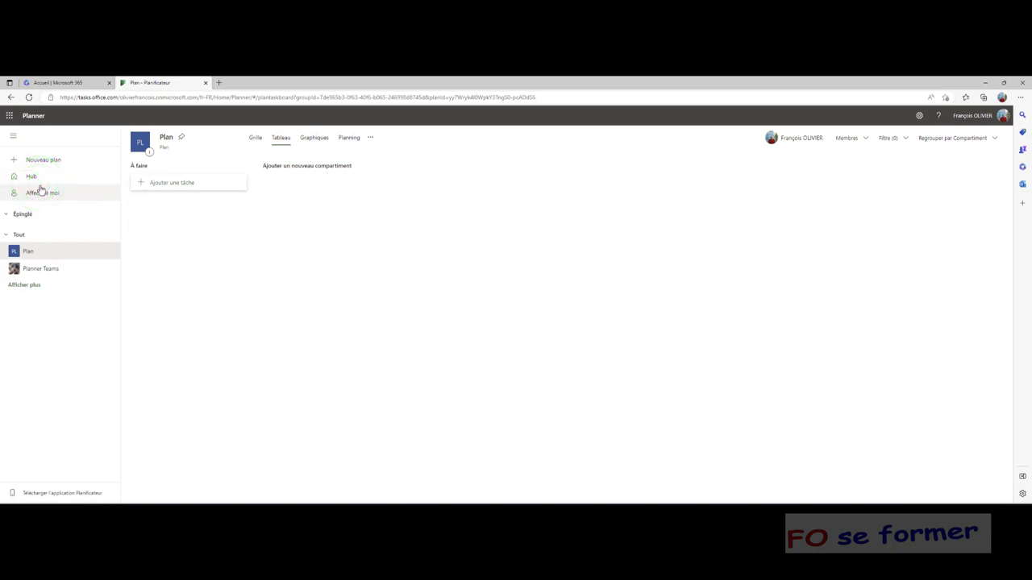
{"action": "left_click", "coordinate": [42, 176]}
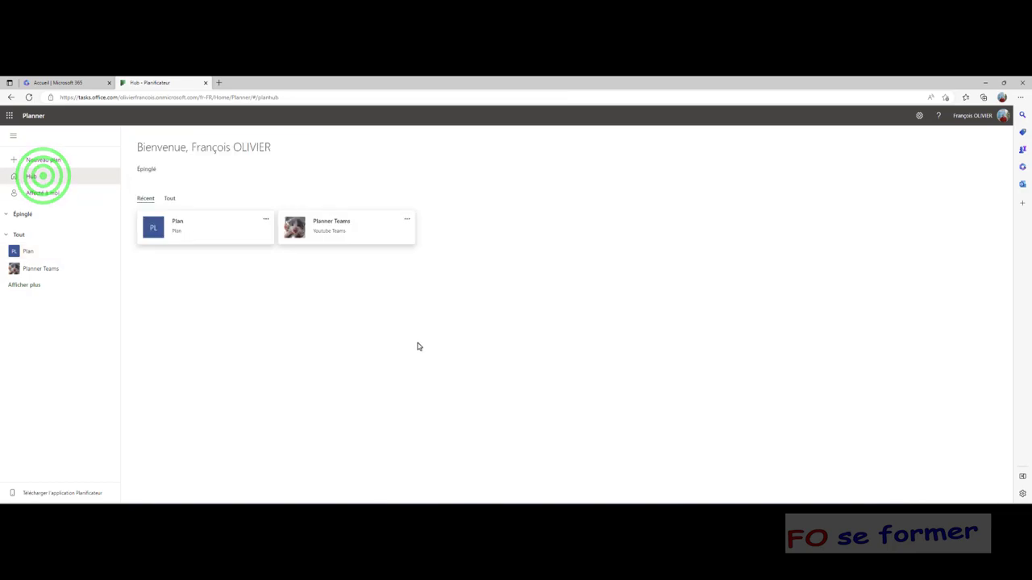
Step: Switch back to the Microsoft Project file containing the Planification task
{"action": "mouse_move", "coordinate": [582, 503]}
{"action": "left_click", "coordinate": [588, 479]}
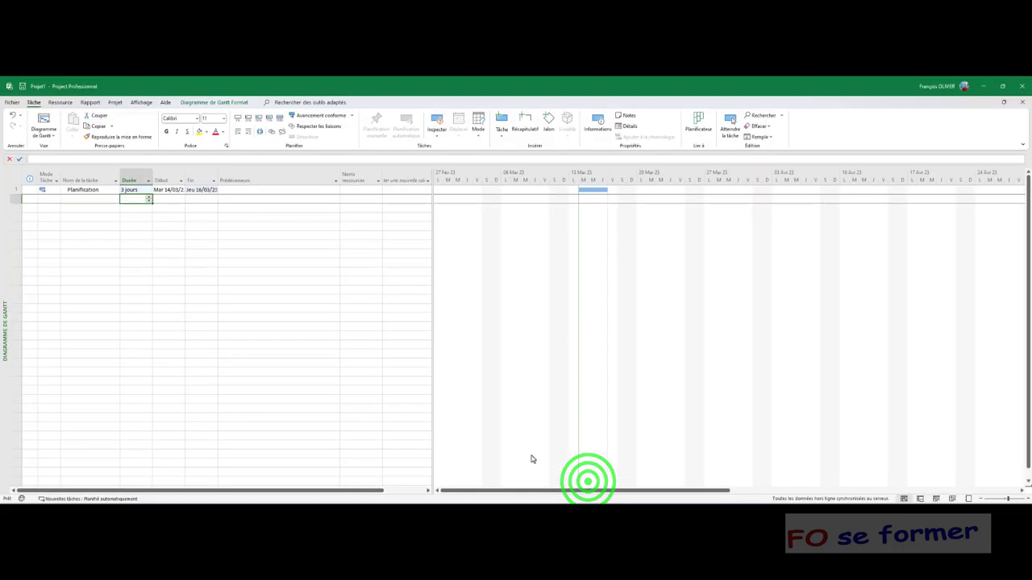
{"action": "left_click", "coordinate": [525, 414]}
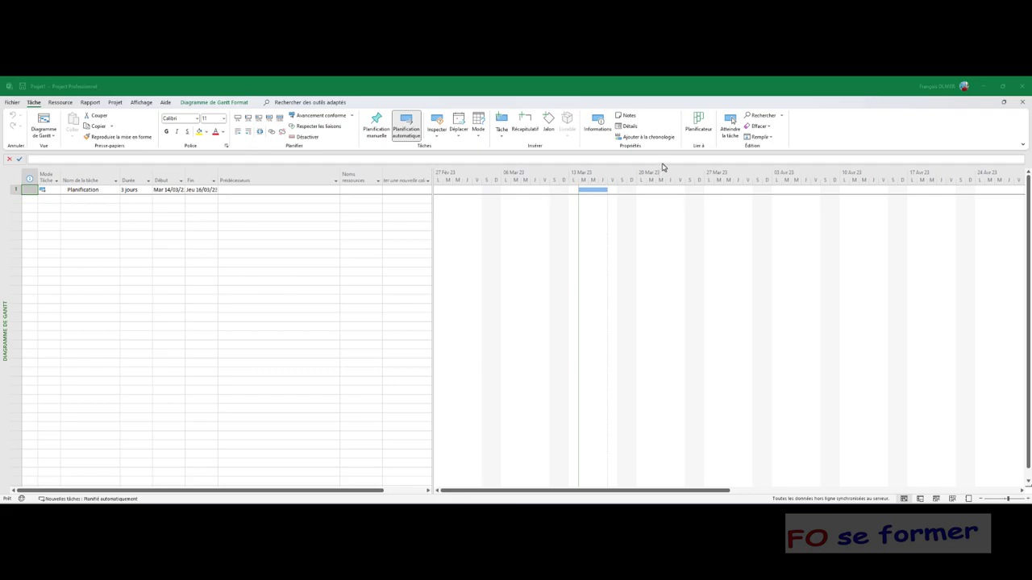
Step: Try to link the Planification task to an existing Planner plan, then close the linking options
{"action": "left_click", "coordinate": [700, 121]}
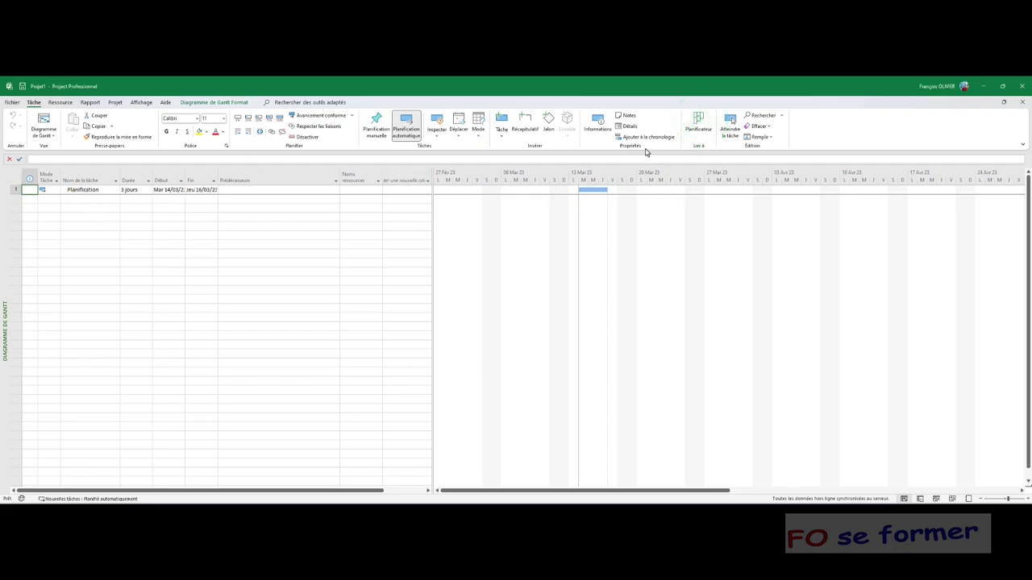
{"action": "left_click", "coordinate": [698, 125]}
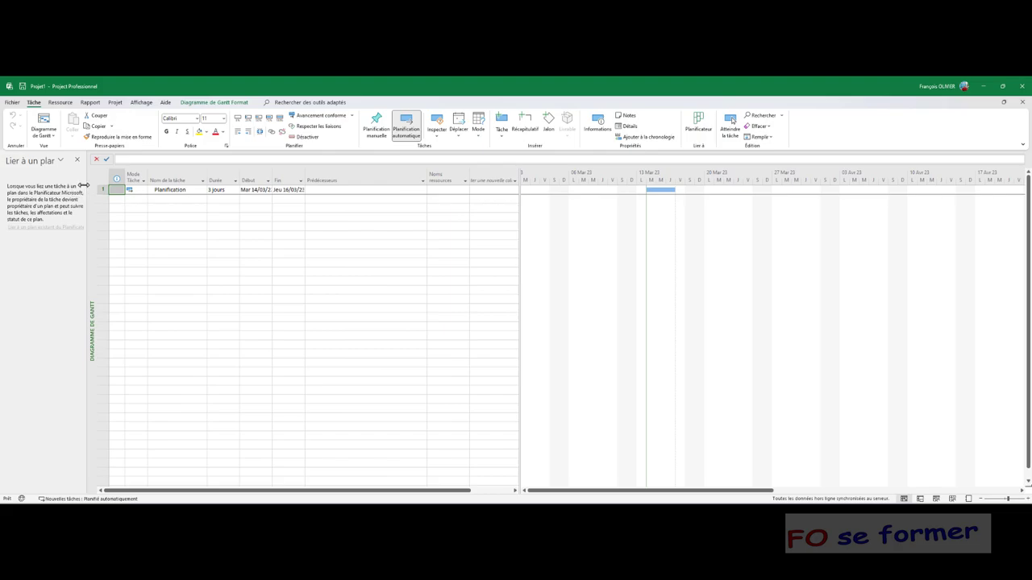
{"action": "left_click_drag", "start_coordinate": [84, 188], "coordinate": [94, 188]}
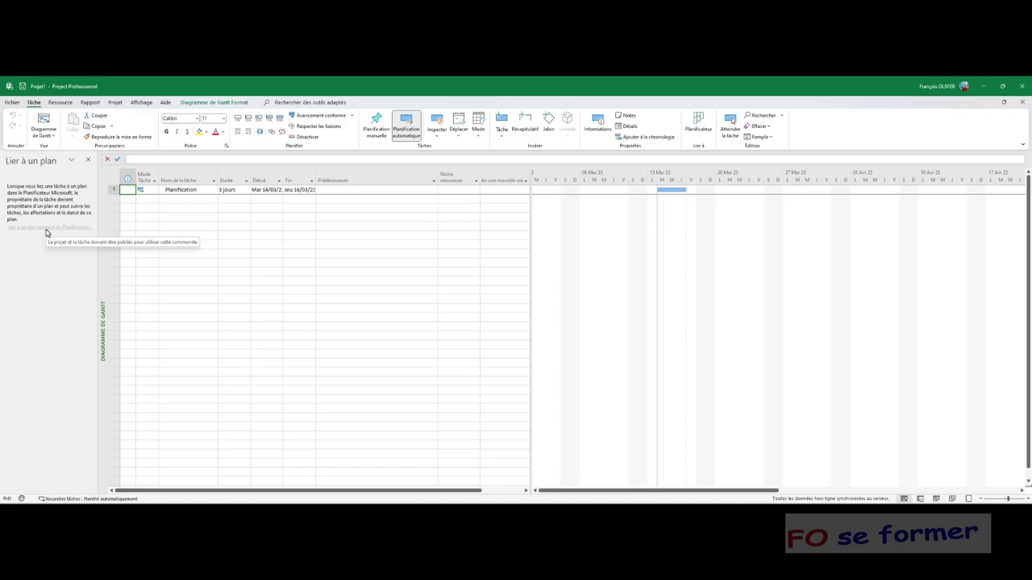
{"action": "left_click", "coordinate": [89, 160]}
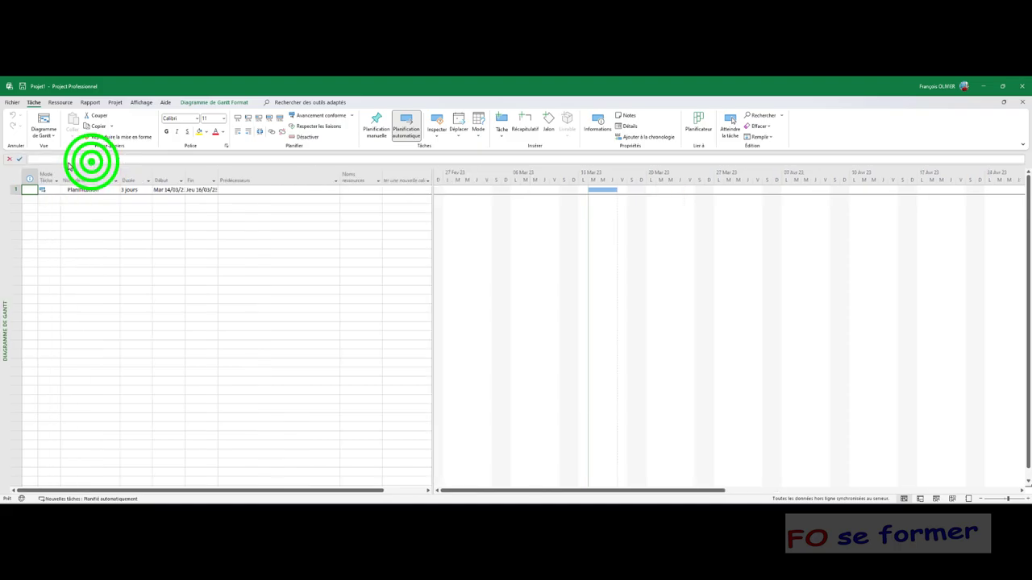
Step: Publish the project to Project Web App under the name "Planification", with type Projet and the Standard calendar
{"action": "left_click", "coordinate": [12, 102]}
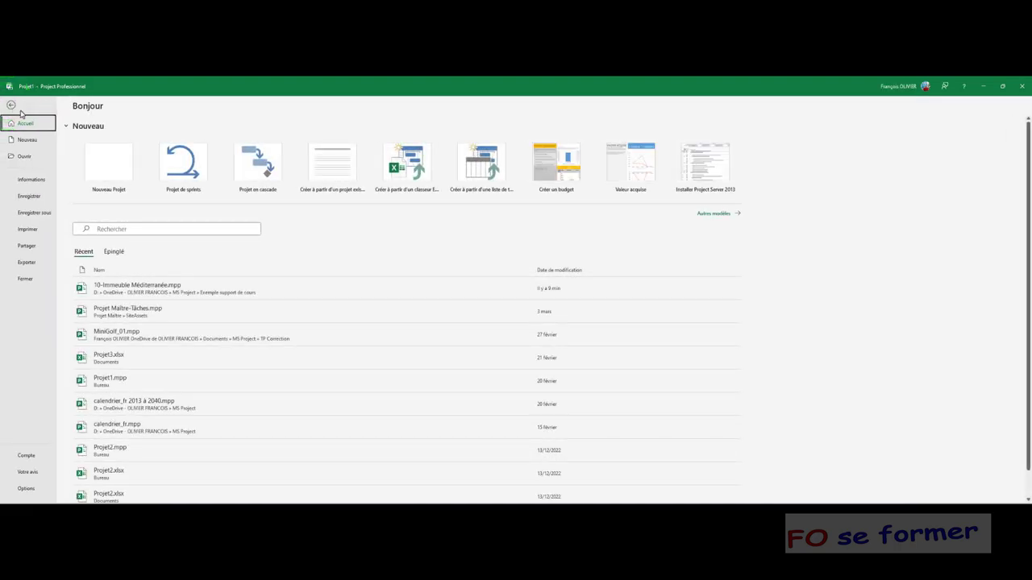
{"action": "left_click", "coordinate": [31, 180]}
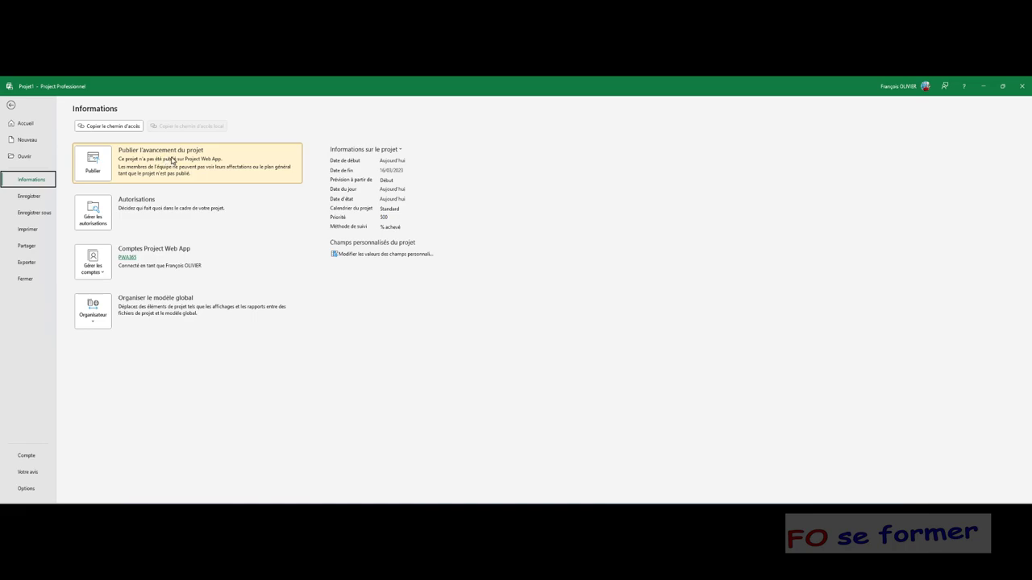
{"action": "left_click", "coordinate": [96, 171]}
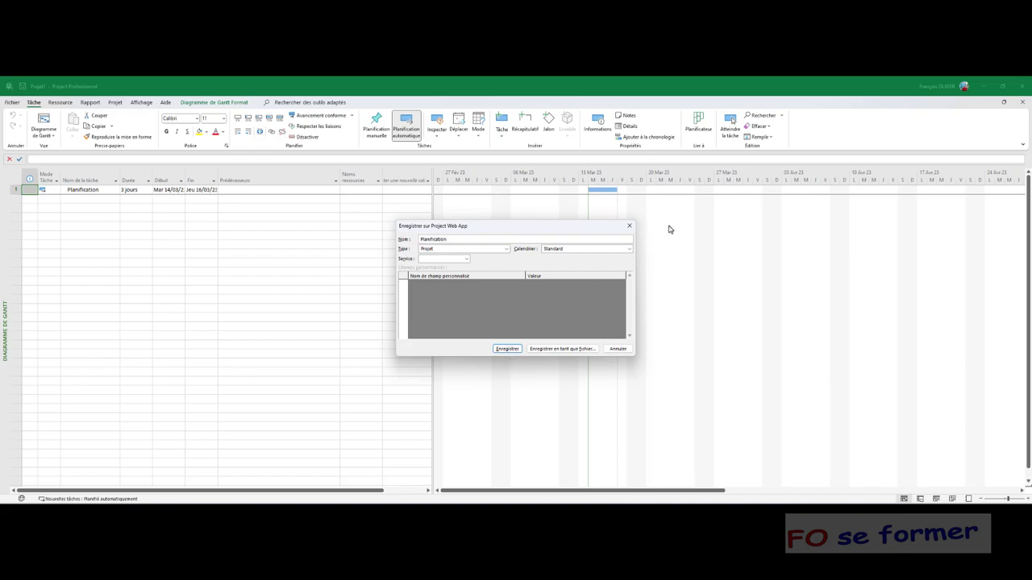
{"action": "left_click", "coordinate": [466, 259]}
{"action": "left_click", "coordinate": [484, 266]}
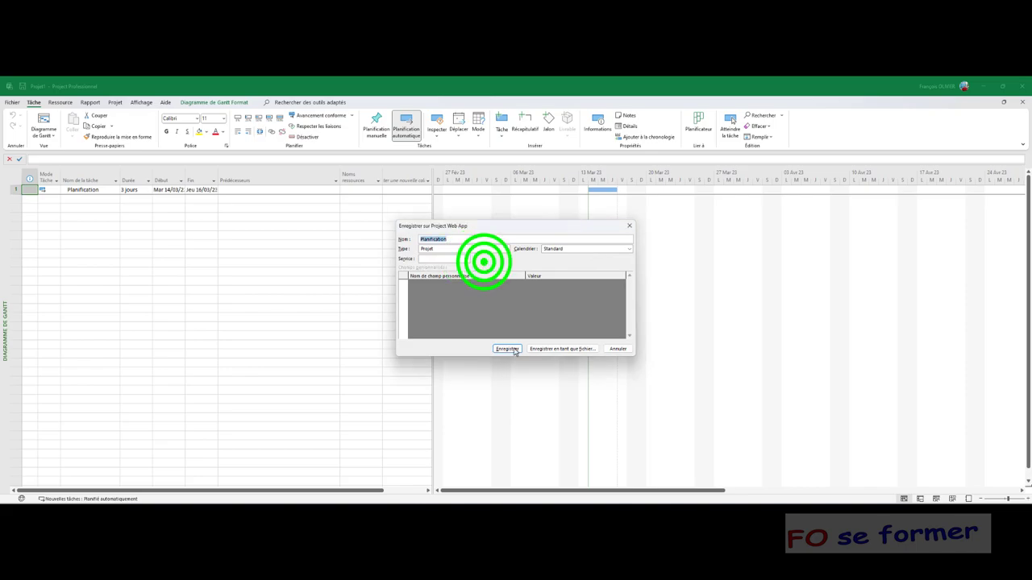
{"action": "left_click", "coordinate": [512, 349]}
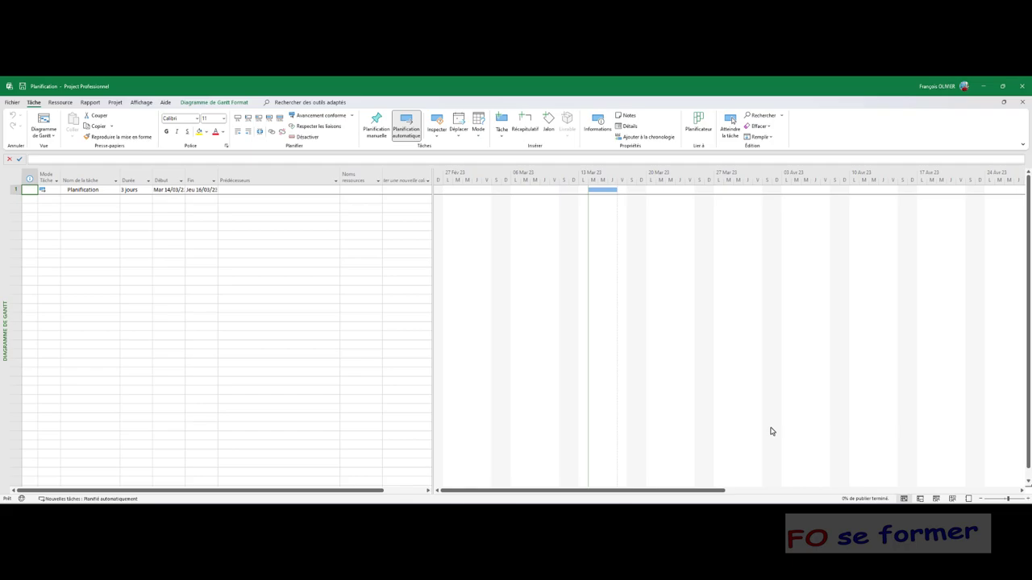
Step: Link the Planification task to the existing Planner plan "Plan" in the Office 365 group "Plan", then close the linking options
{"action": "left_click", "coordinate": [525, 411]}
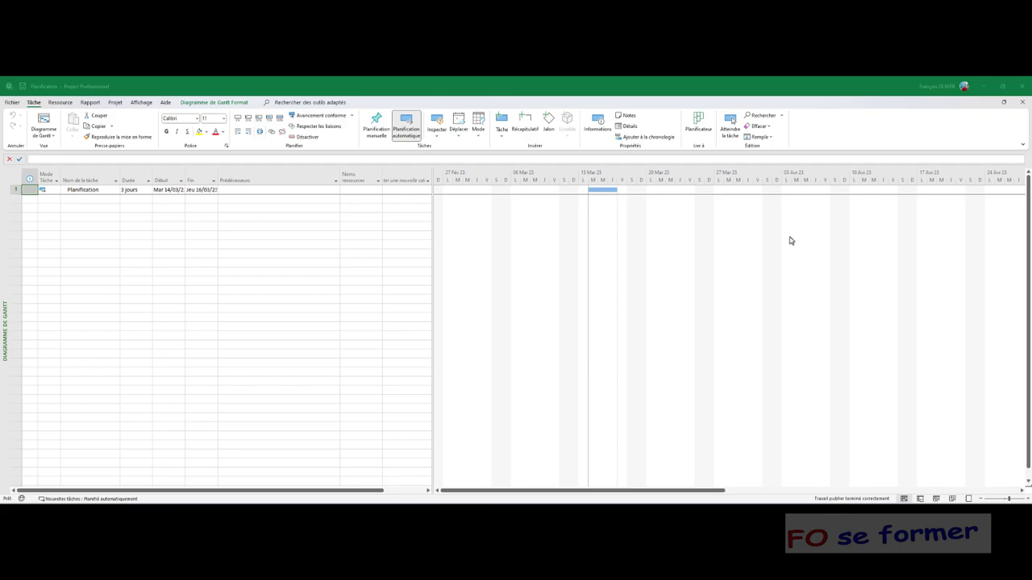
{"action": "left_click", "coordinate": [701, 123]}
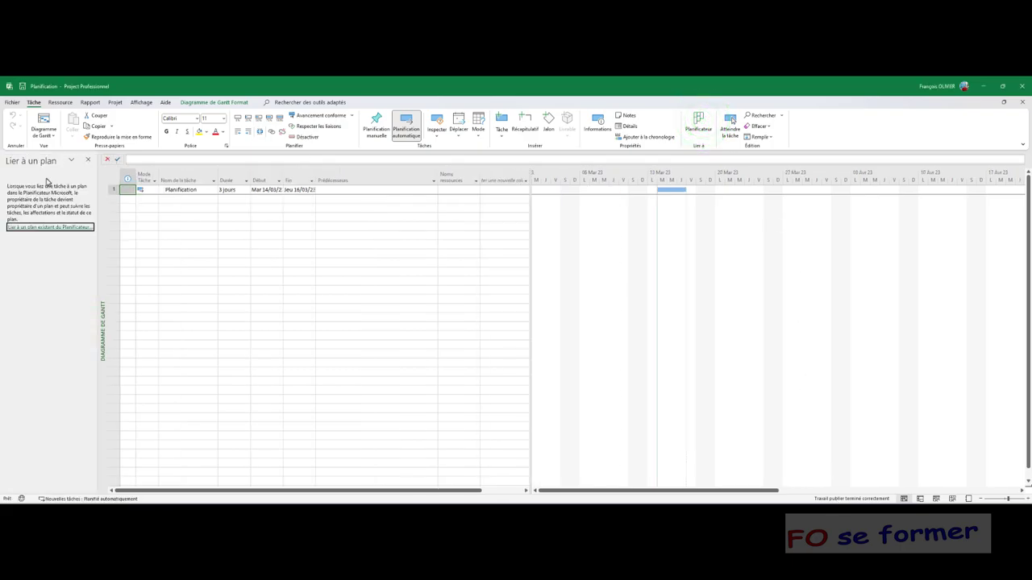
{"action": "left_click", "coordinate": [23, 229]}
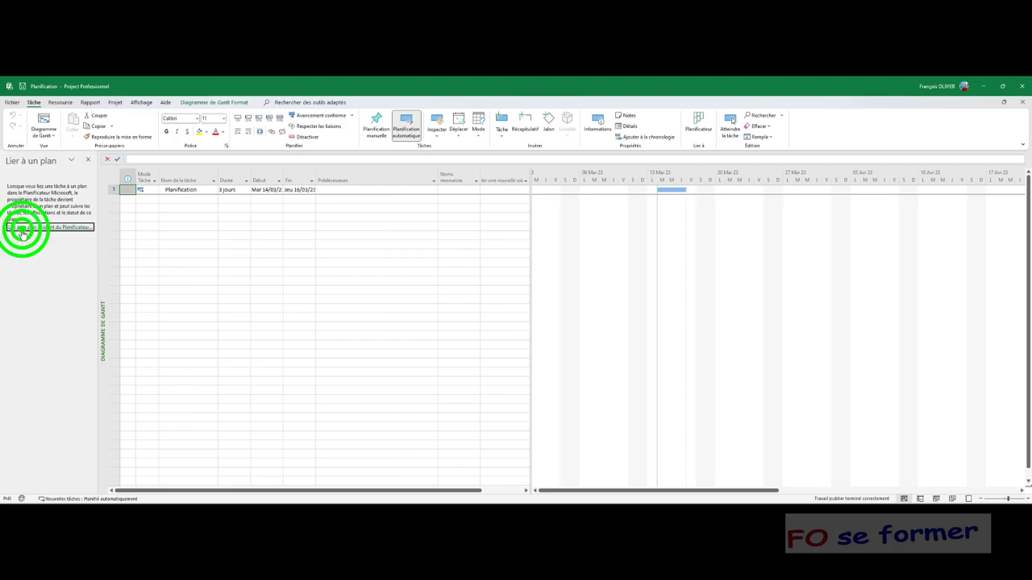
{"action": "left_click", "coordinate": [501, 406]}
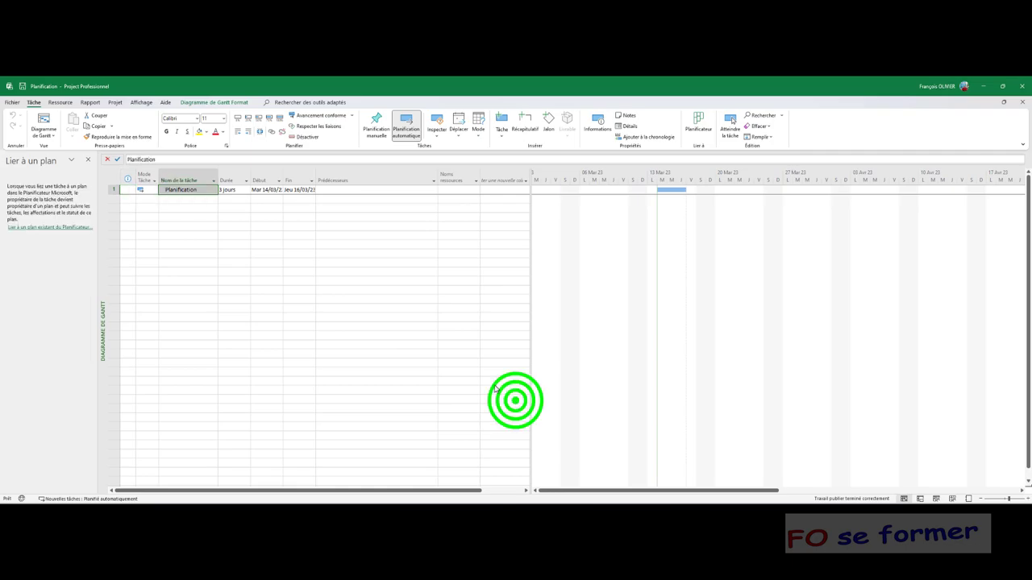
{"action": "left_click", "coordinate": [41, 229]}
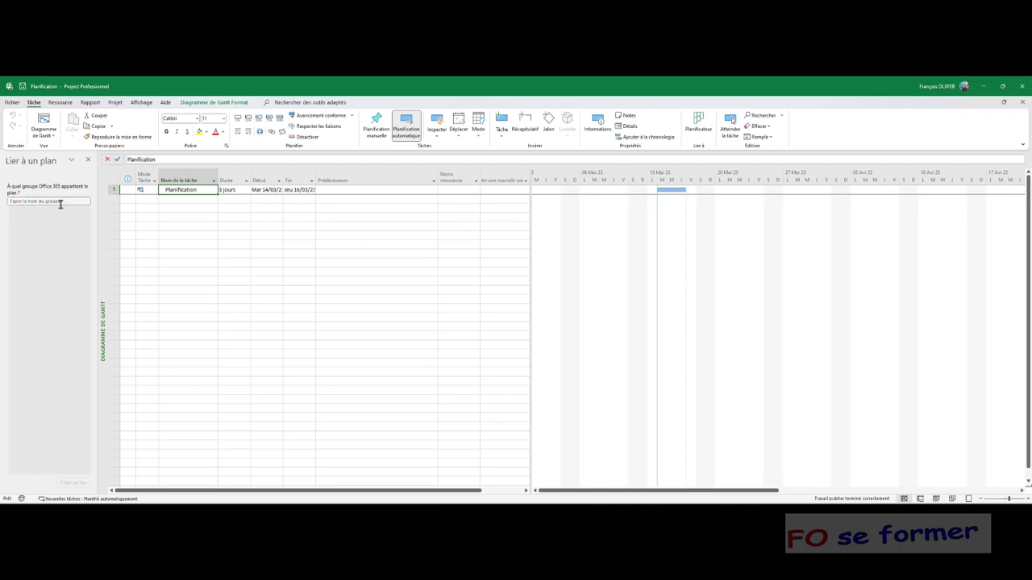
{"action": "left_click", "coordinate": [62, 201]}
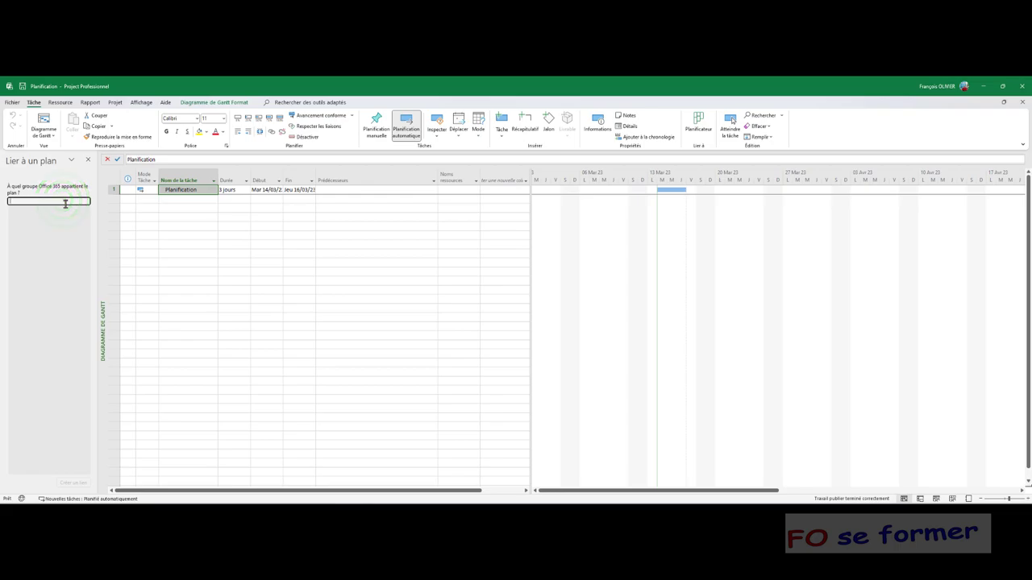
{"action": "type", "text": "Plan"}
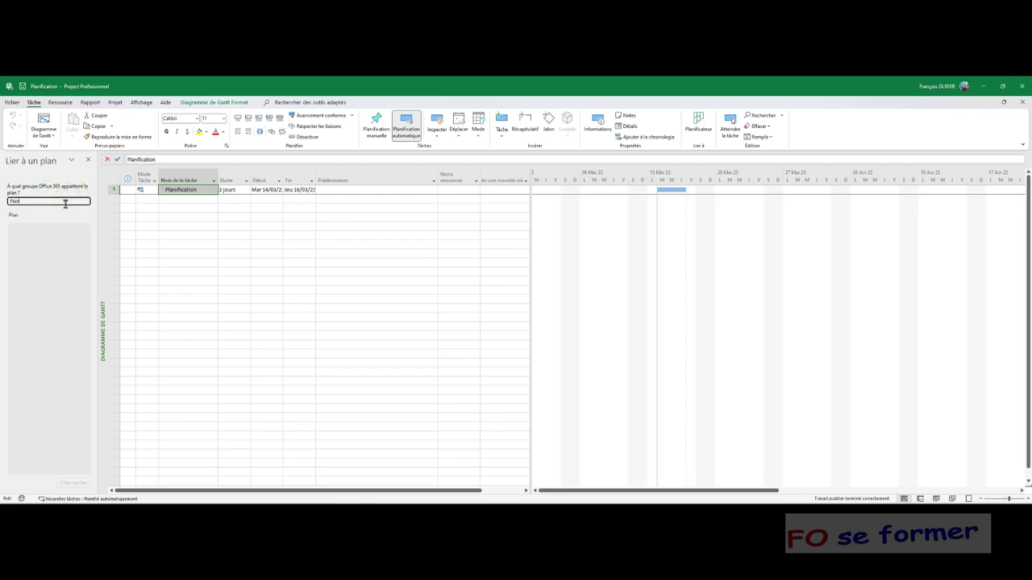
{"action": "left_click", "coordinate": [45, 213]}
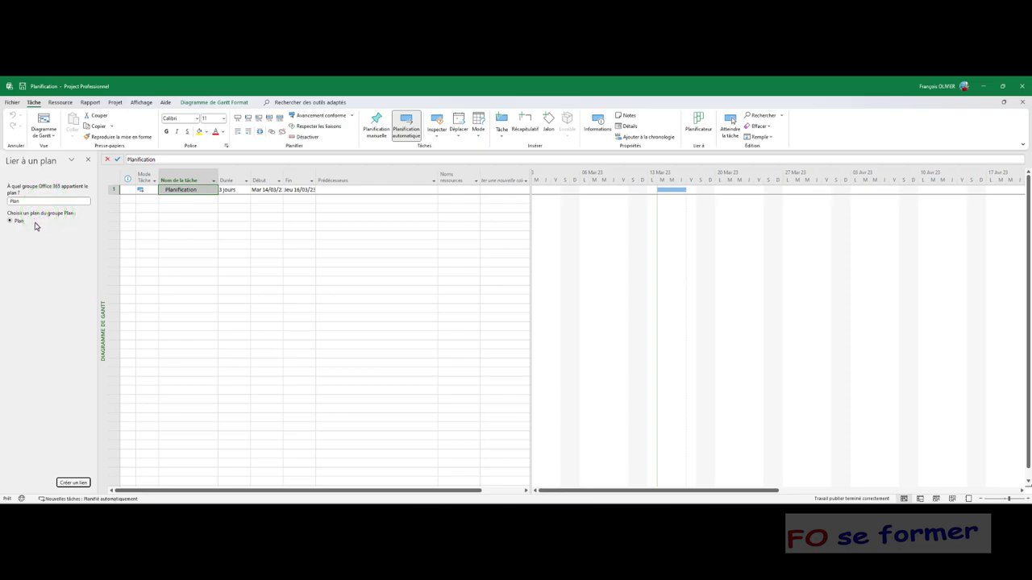
{"action": "left_click", "coordinate": [72, 482]}
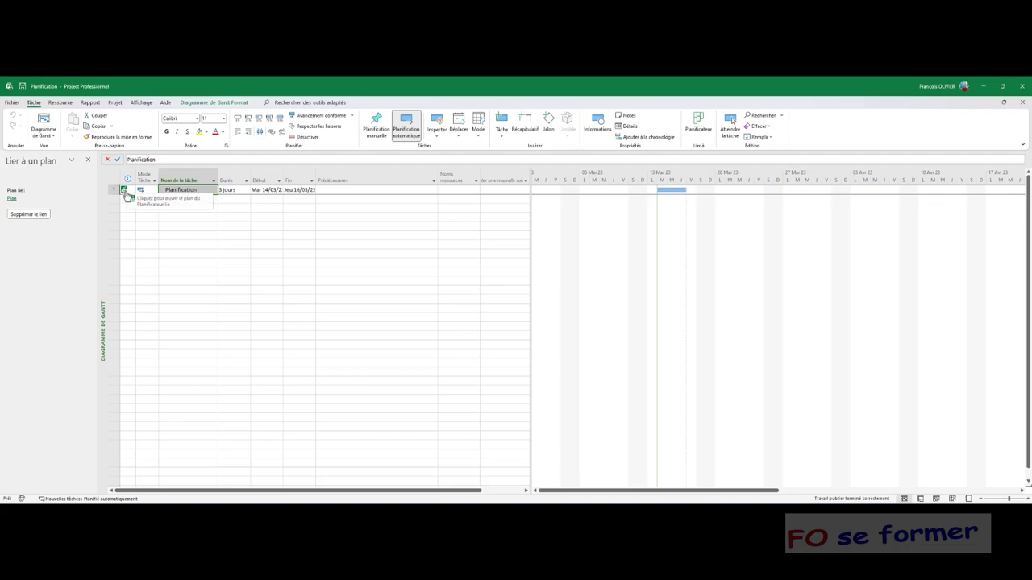
{"action": "left_click", "coordinate": [89, 160]}
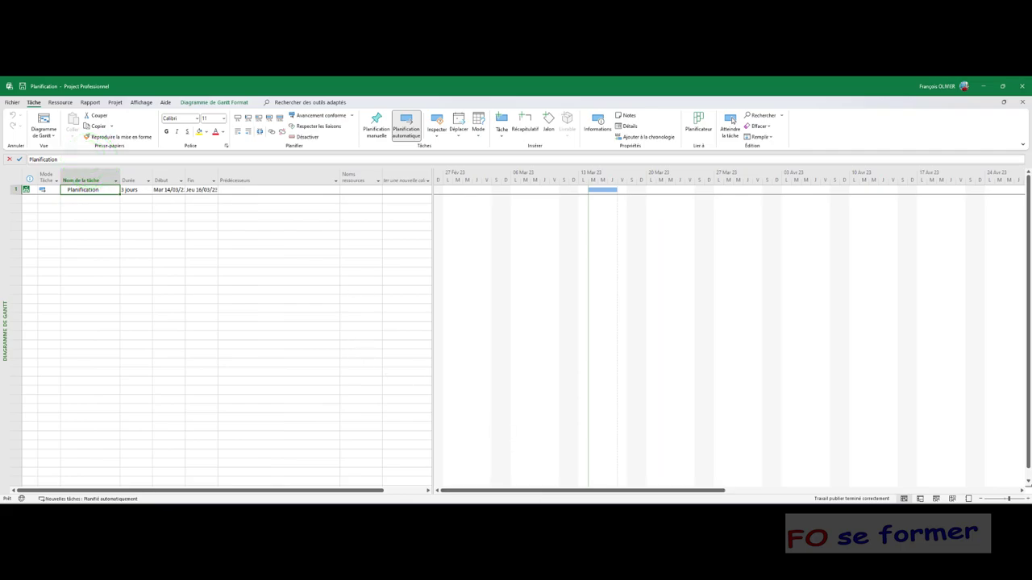
Step: Switch to the browser, close the Planner Hub page, and return to the Planification project in Microsoft Project
{"action": "left_click", "coordinate": [549, 463]}
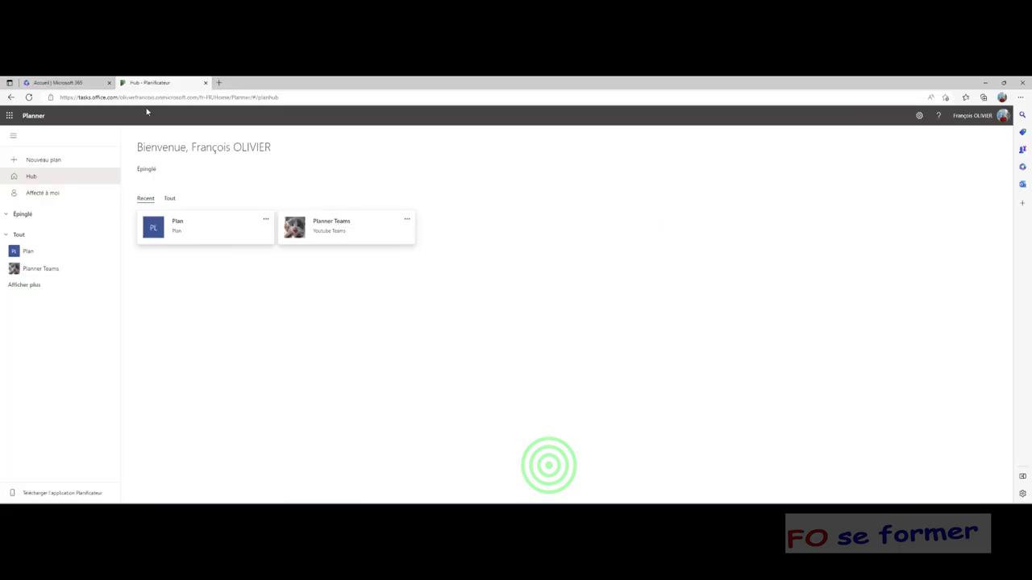
{"action": "left_click", "coordinate": [204, 83]}
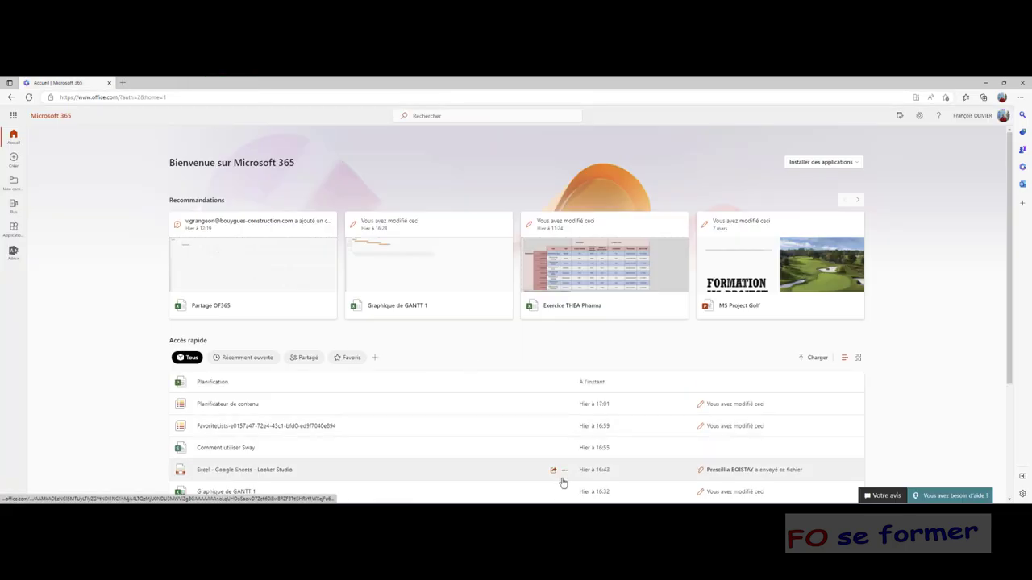
{"action": "left_click", "coordinate": [589, 493]}
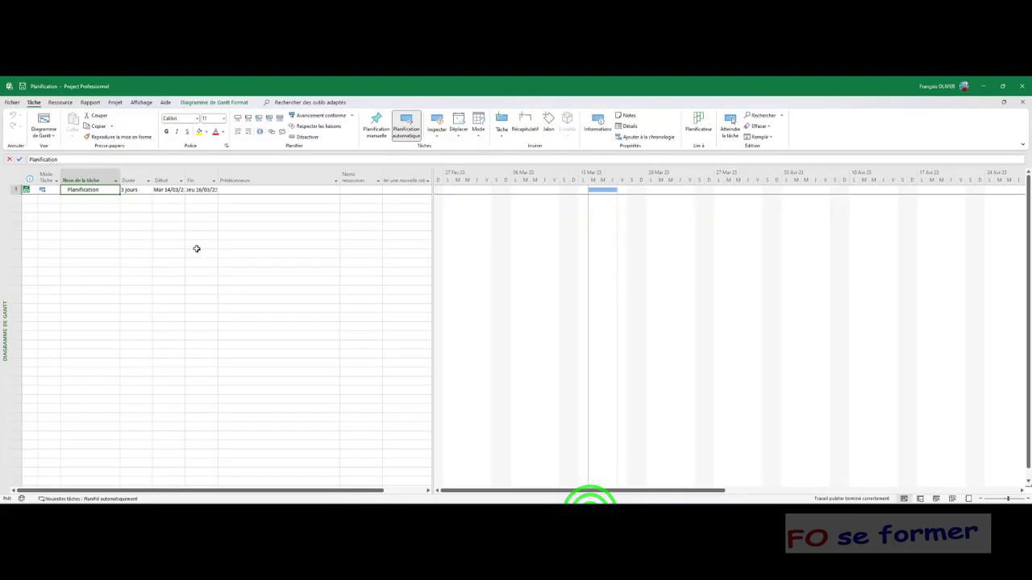
Step: Open the linked Planner plan from the Planification task's indicator to view its board, then switch back to Microsoft Project
{"action": "left_click", "coordinate": [26, 192]}
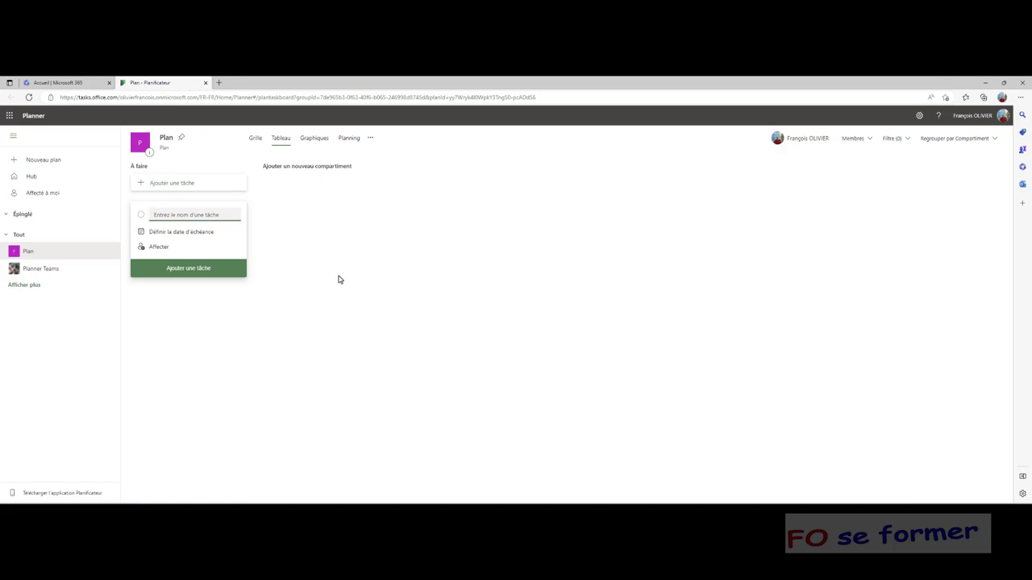
{"action": "mouse_move", "coordinate": [588, 502]}
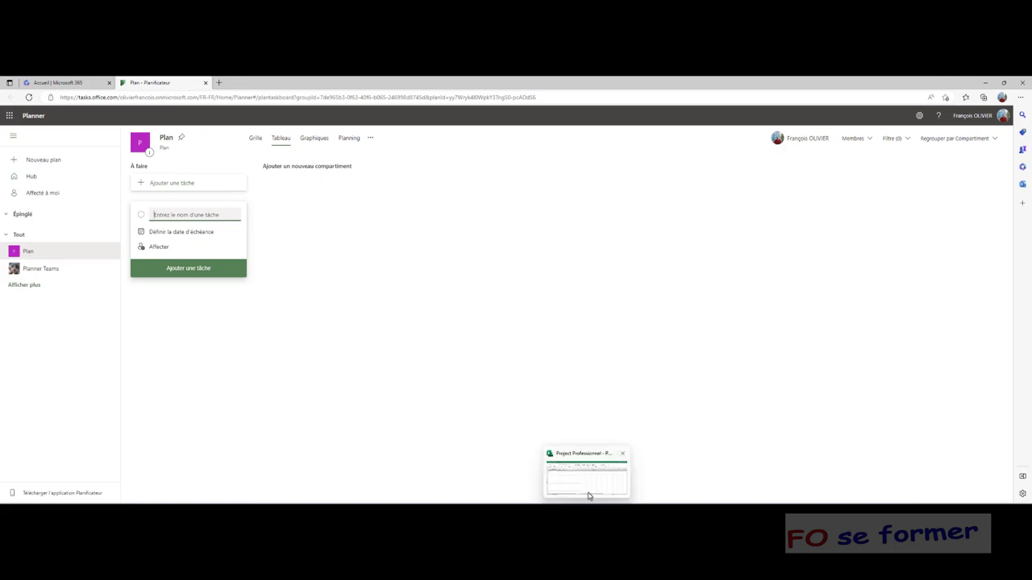
{"action": "left_click", "coordinate": [587, 477]}
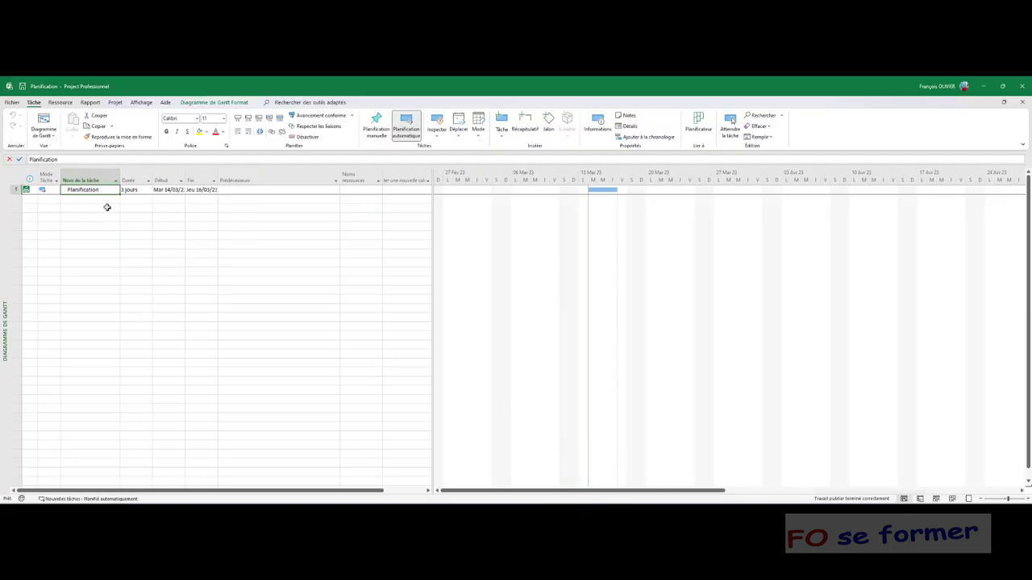